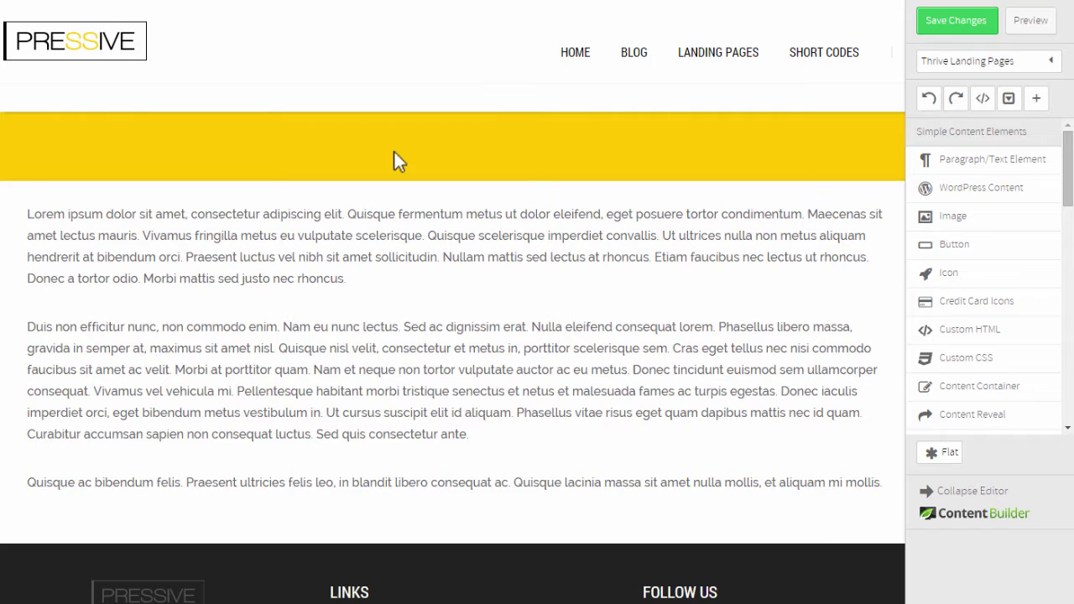
# Step: Drag a Custom Menu widget from Advanced Elements > Widgets onto the page above the first paragraph
pyautogui.scroll(-2, 836, 139)
pyautogui.scroll(2, 835, 143)
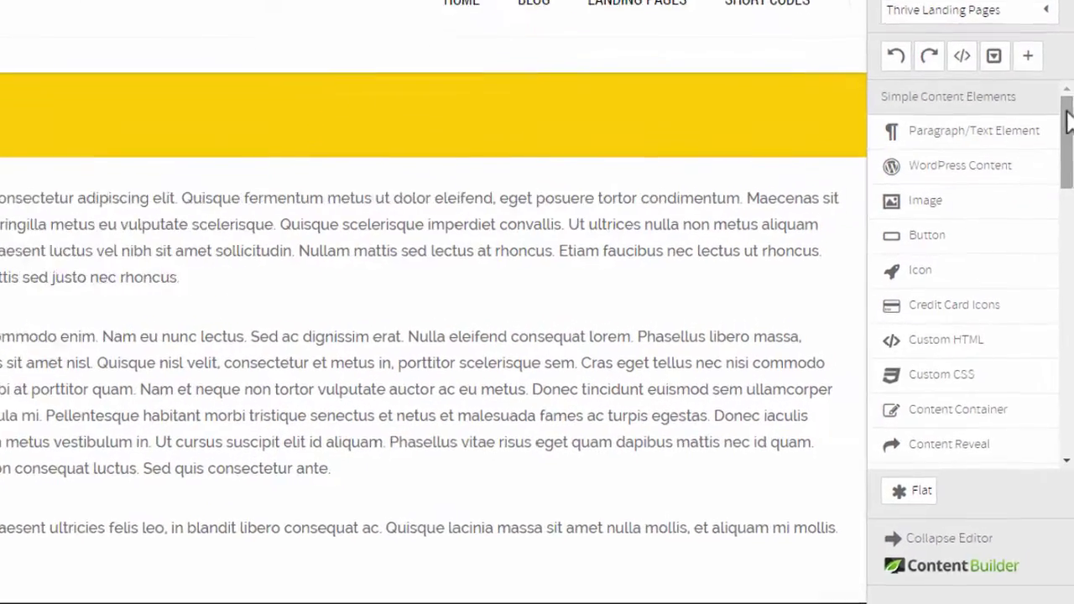
pyautogui.scroll(-1, 1069, 168)
pyautogui.moveTo(1069, 118); pyautogui.dragTo(1065, 283)
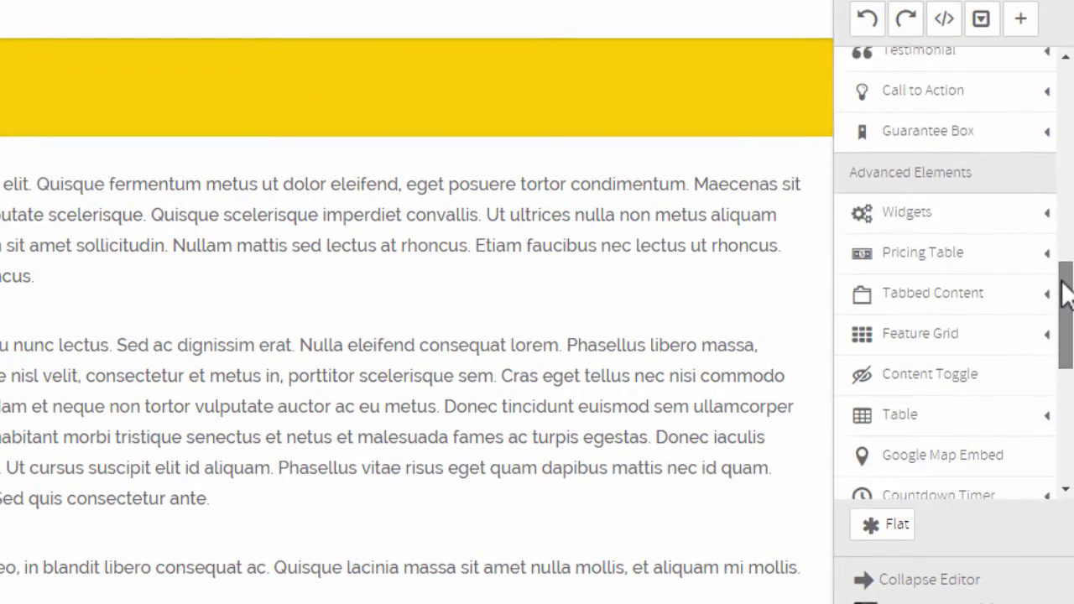
pyautogui.click(931, 214)
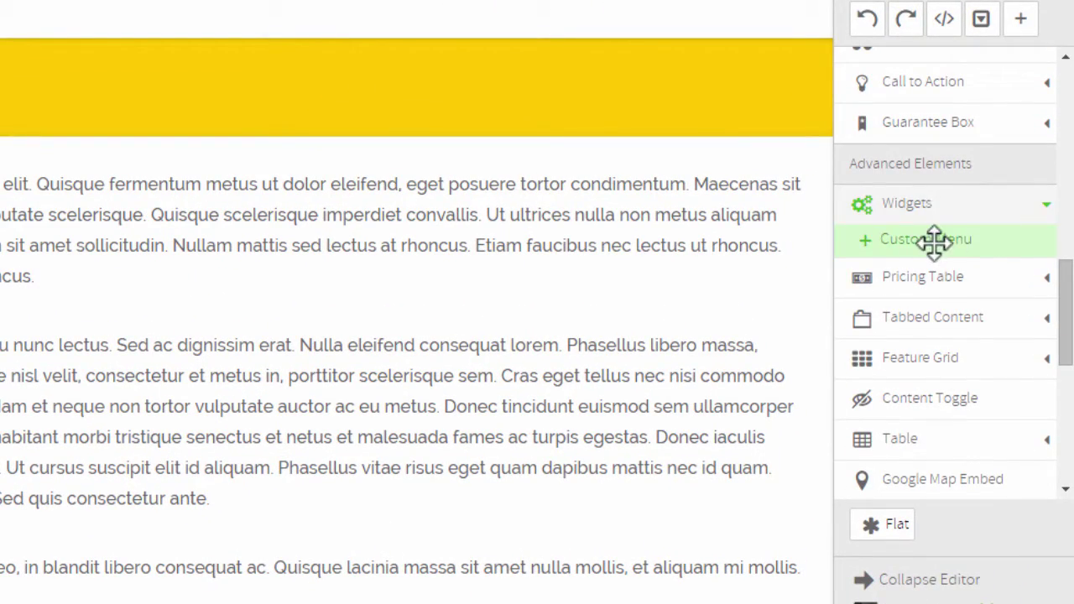
pyautogui.moveTo(932, 241); pyautogui.dragTo(934, 242)
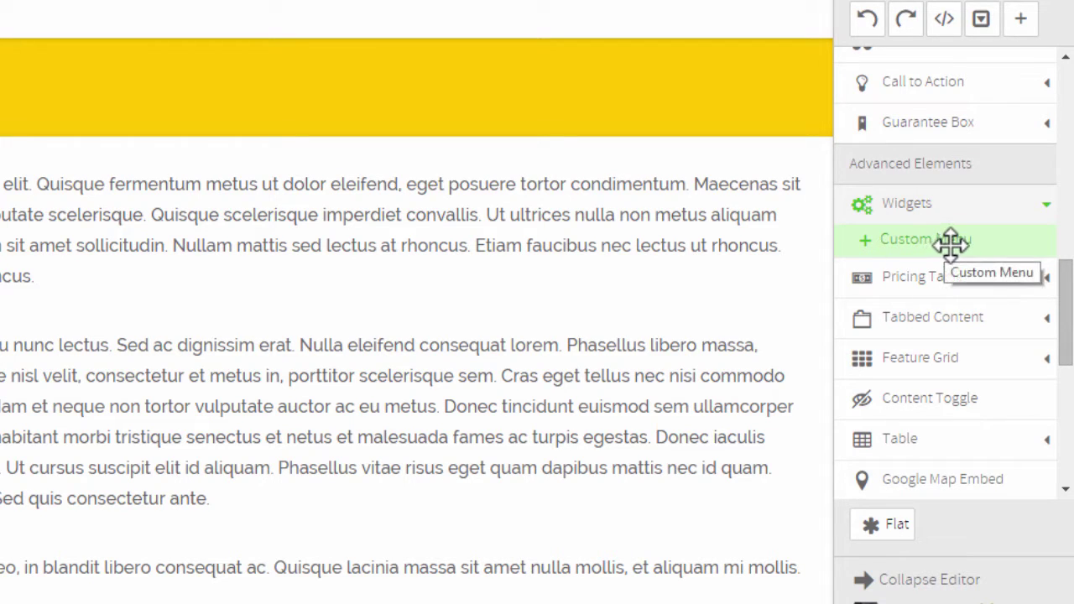
pyautogui.moveTo(950, 243); pyautogui.dragTo(184, 183)
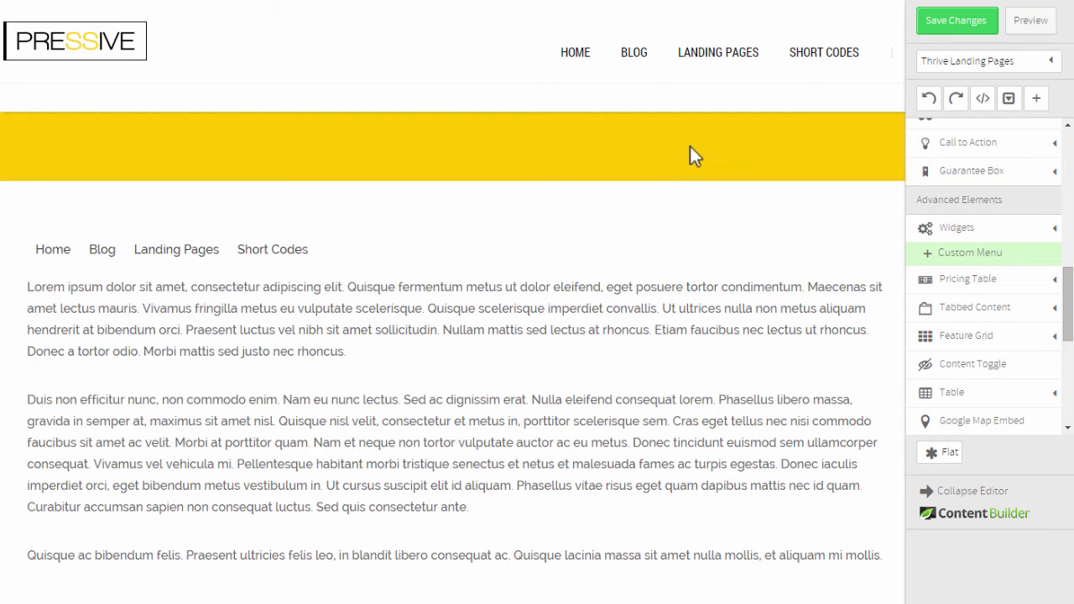
# Step: In the Custom Menu options, leave the colours unchanged and set the menu alignment to center
pyautogui.click(366, 257)
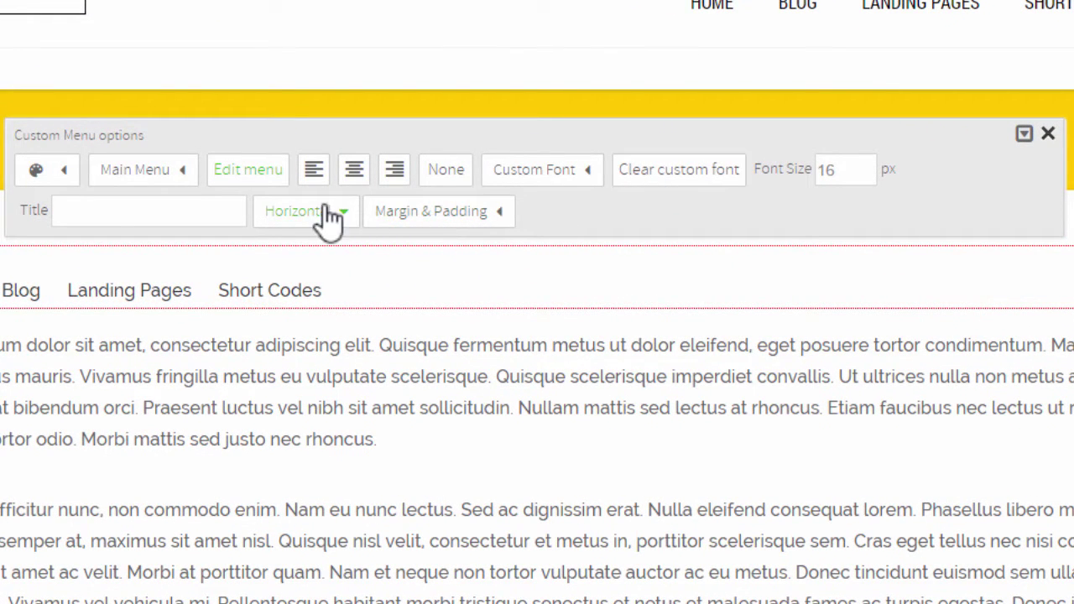
pyautogui.click(63, 172)
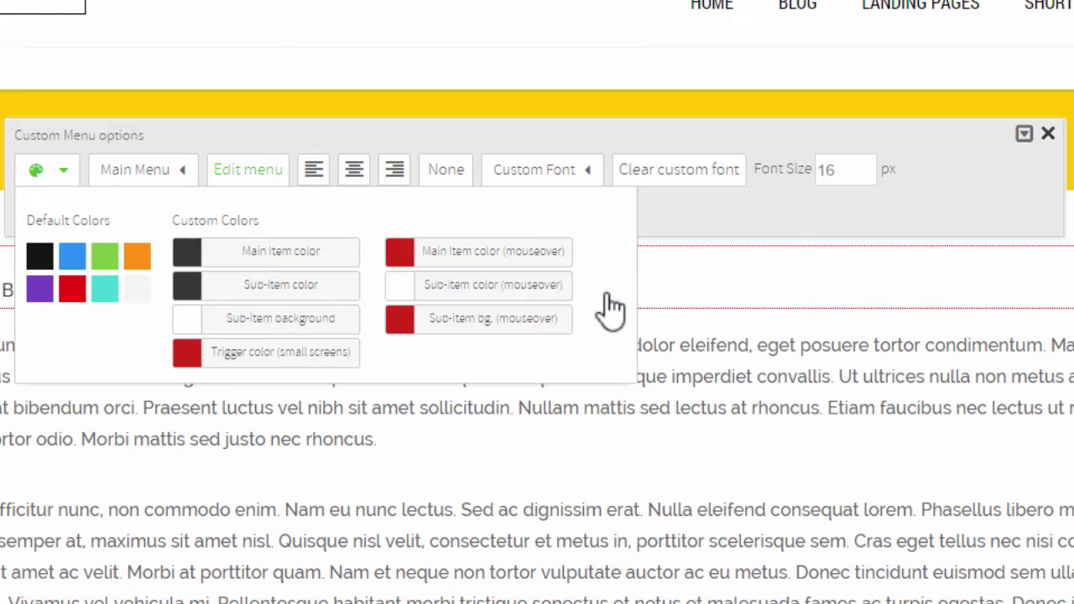
pyautogui.click(792, 215)
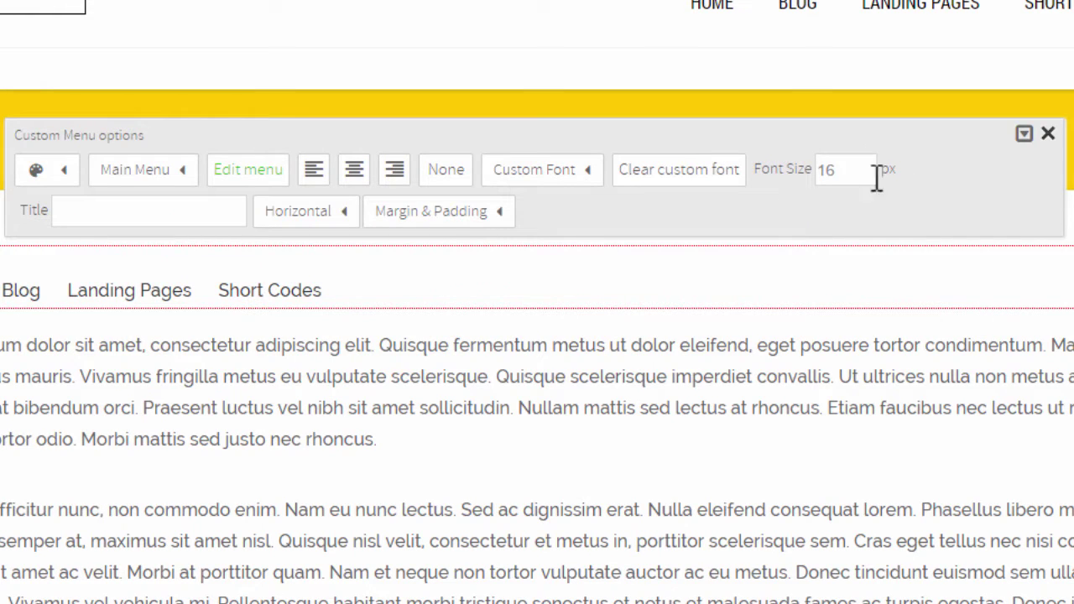
pyautogui.click(354, 172)
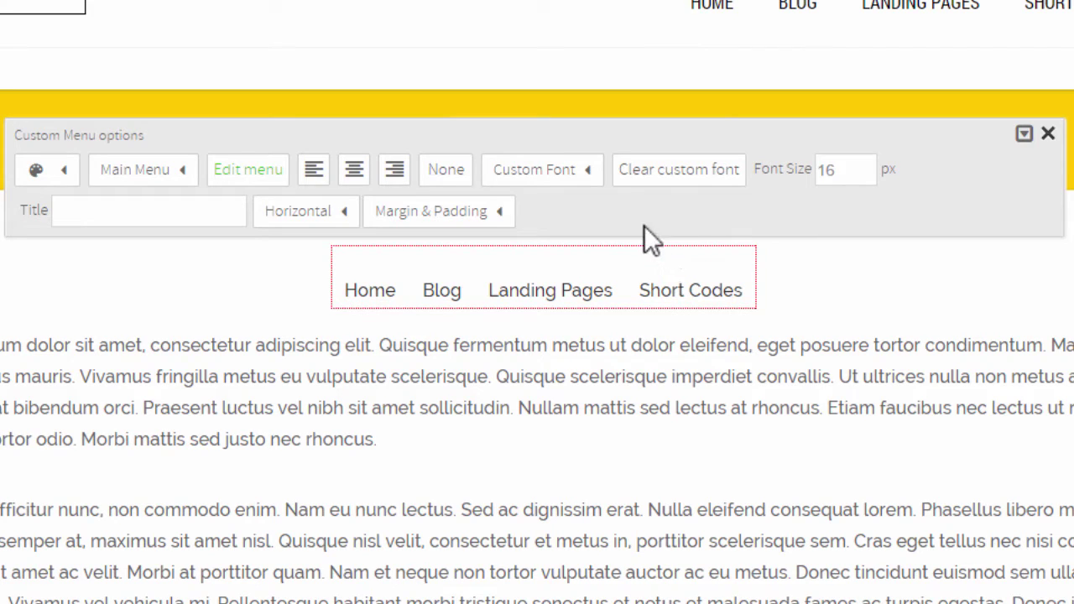
# Step: Switch the Custom Menu from Main Menu to Footer Menu and open Edit menu
pyautogui.click(166, 183)
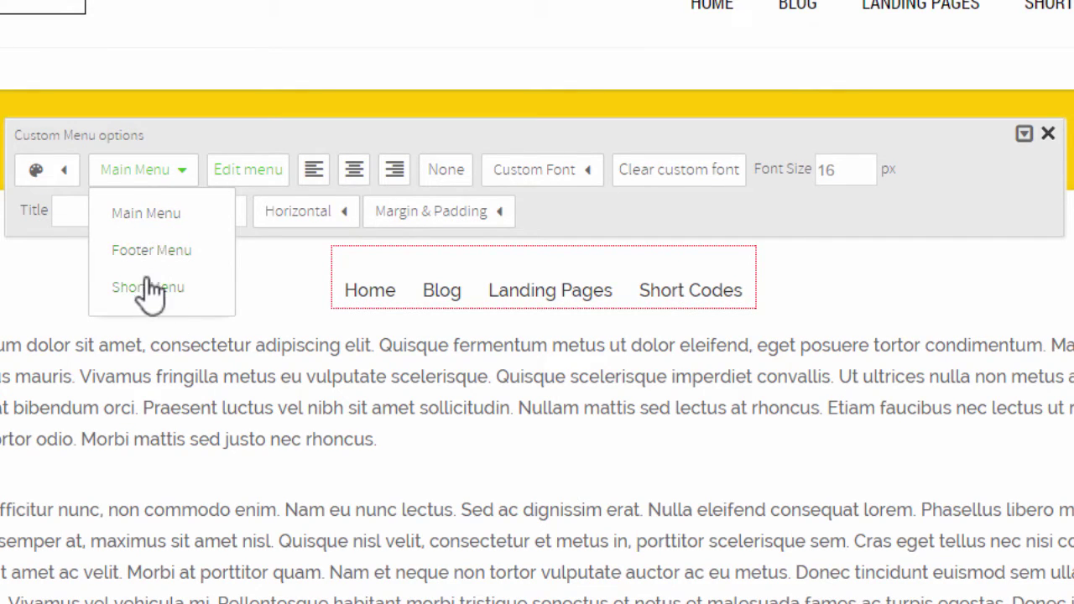
pyautogui.click(194, 129)
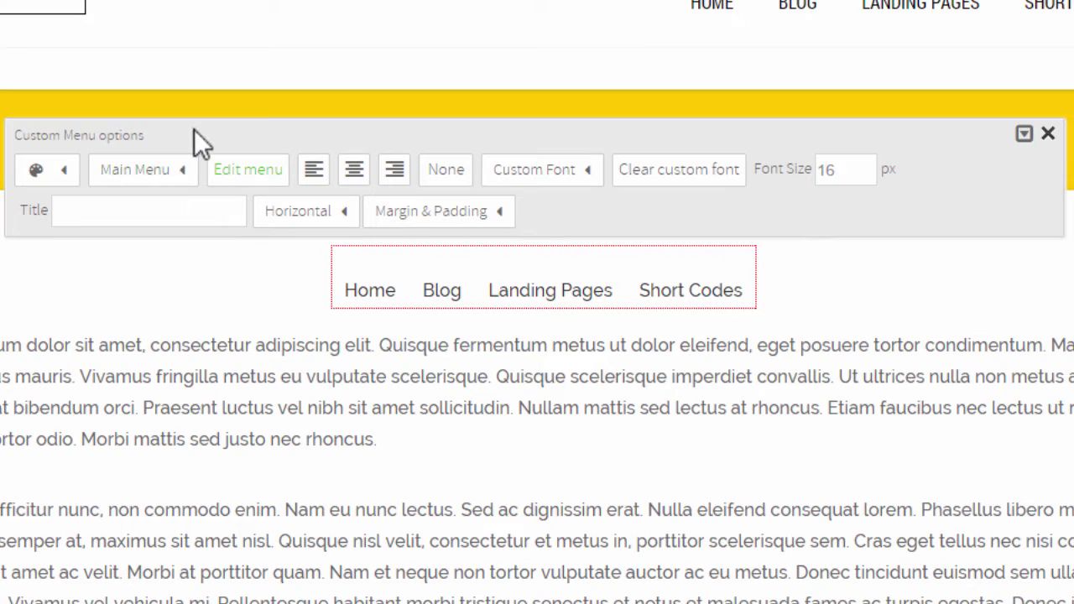
pyautogui.click(168, 178)
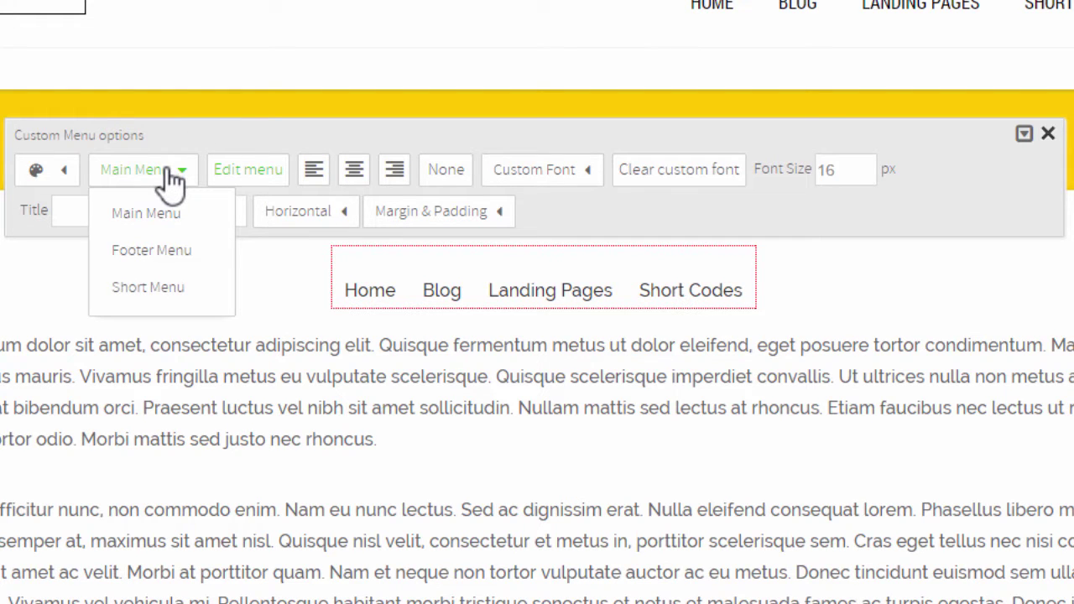
pyautogui.click(177, 253)
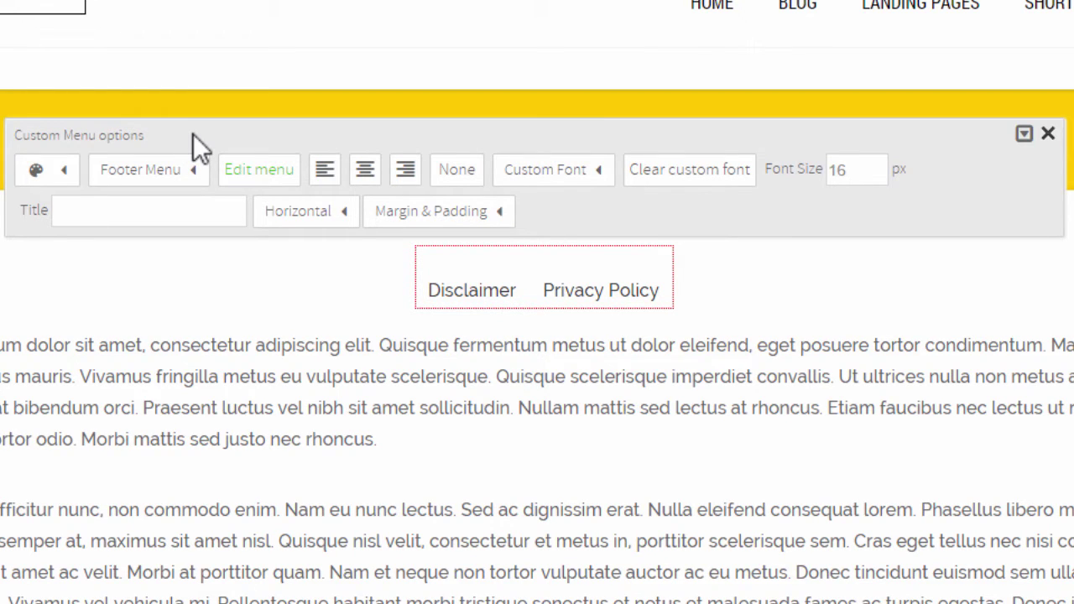
pyautogui.click(265, 170)
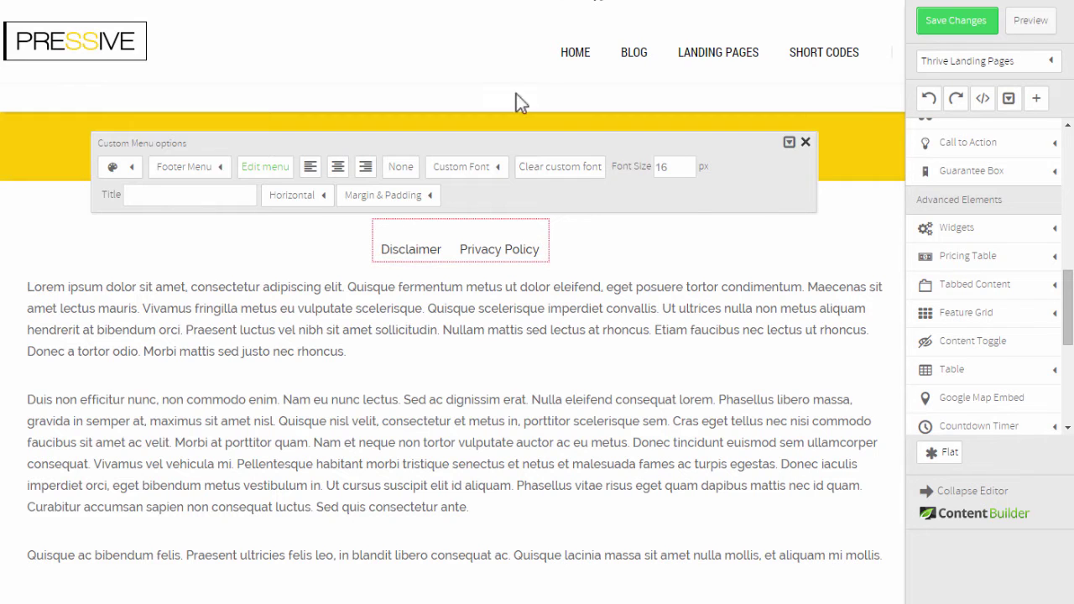
# Step: Select Main Menu again in the Custom Menu's menu dropdown
pyautogui.click(202, 172)
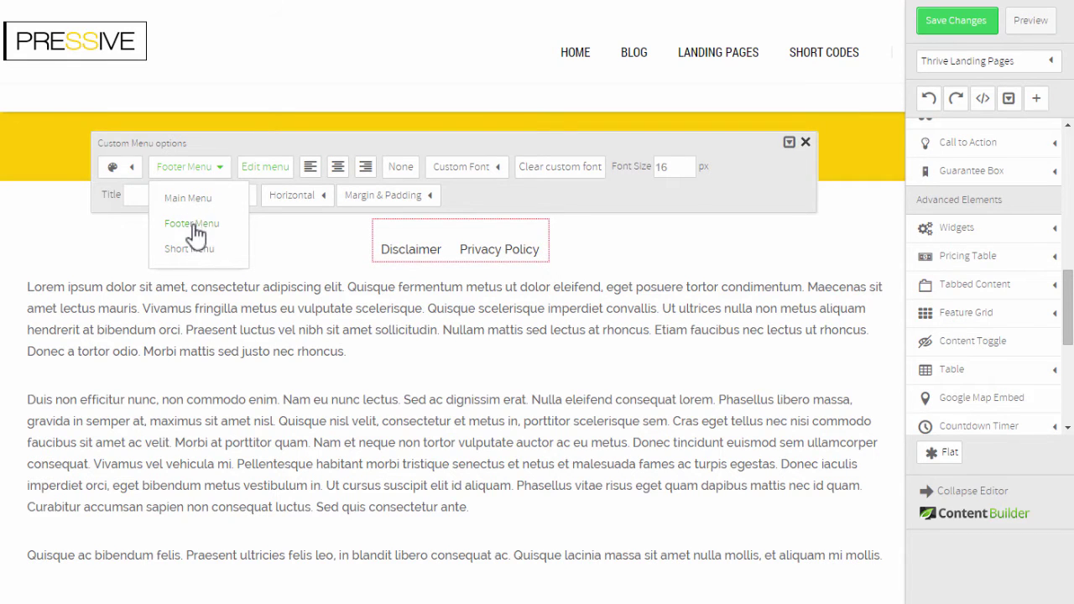
pyautogui.click(188, 198)
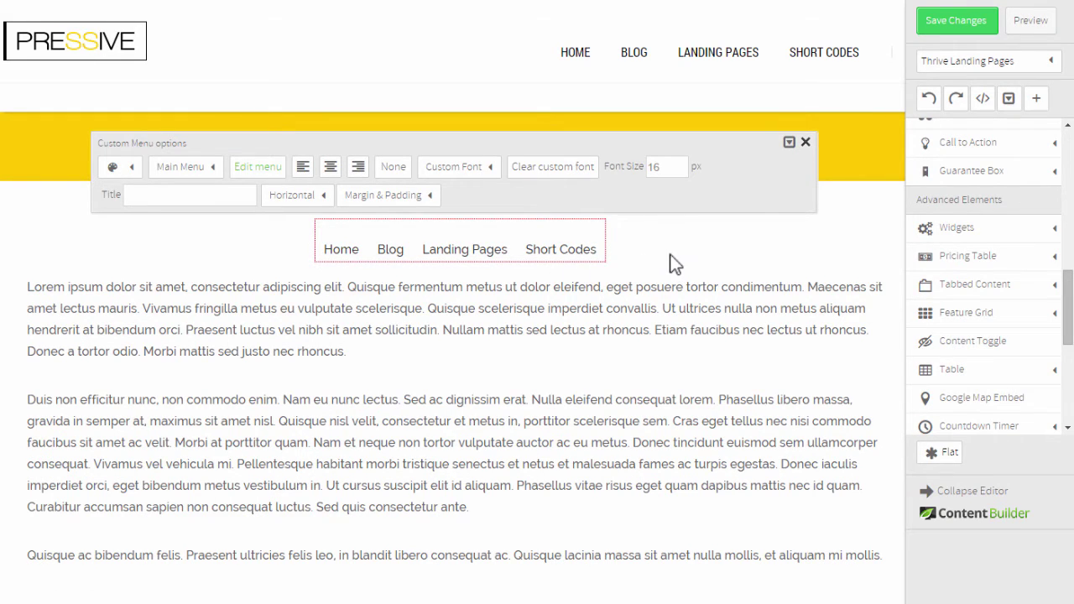
# Step: Save the page, preview it to check the Landing Pages and Short Codes dropdowns, then return to editing
pyautogui.click(779, 267)
pyautogui.click(955, 25)
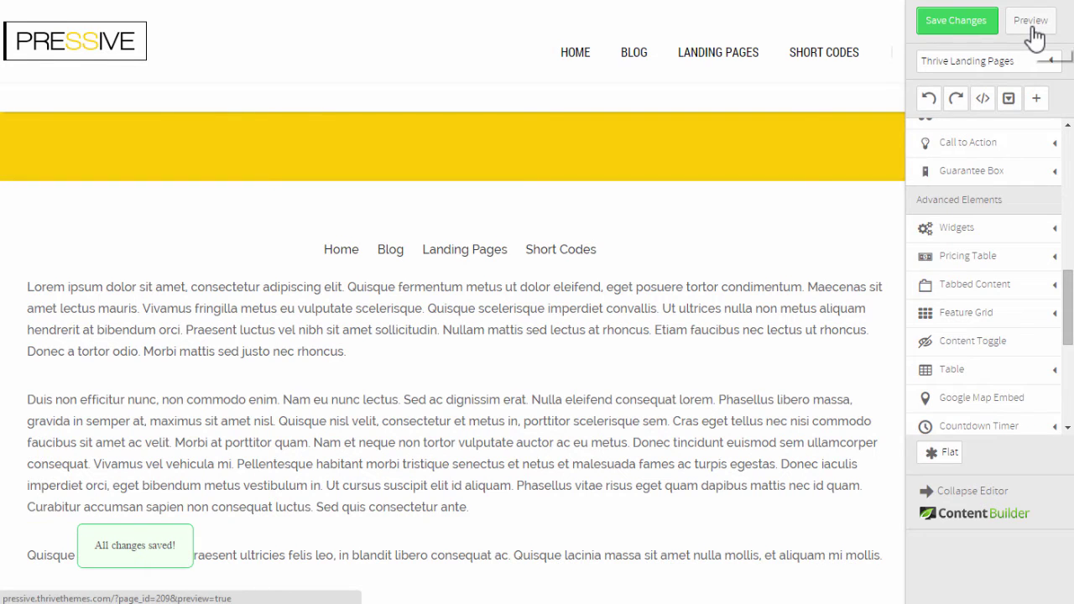
pyautogui.click(1029, 22)
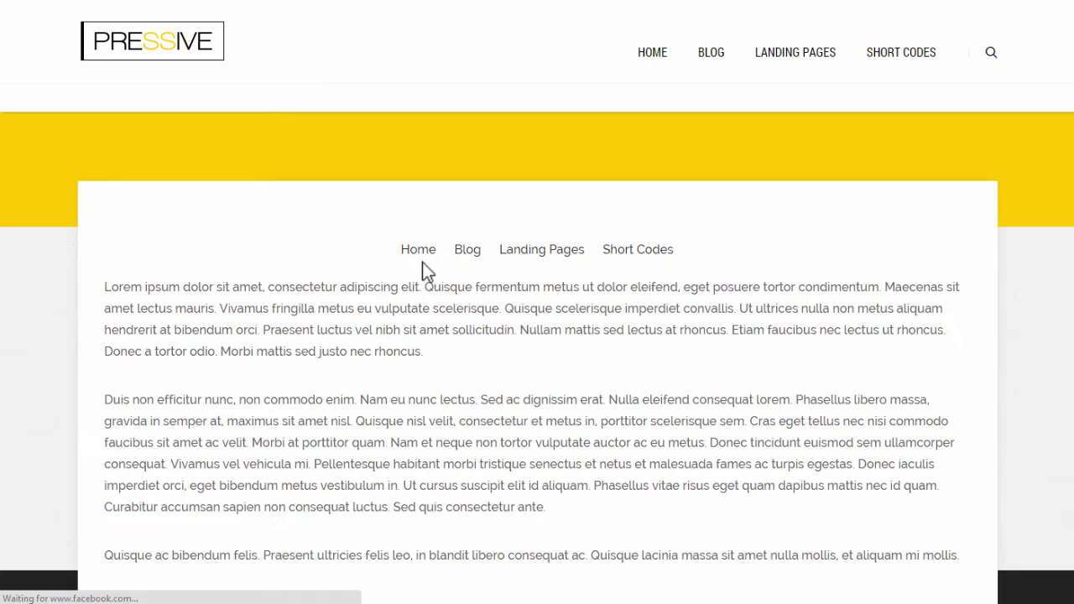
pyautogui.moveTo(424, 257)
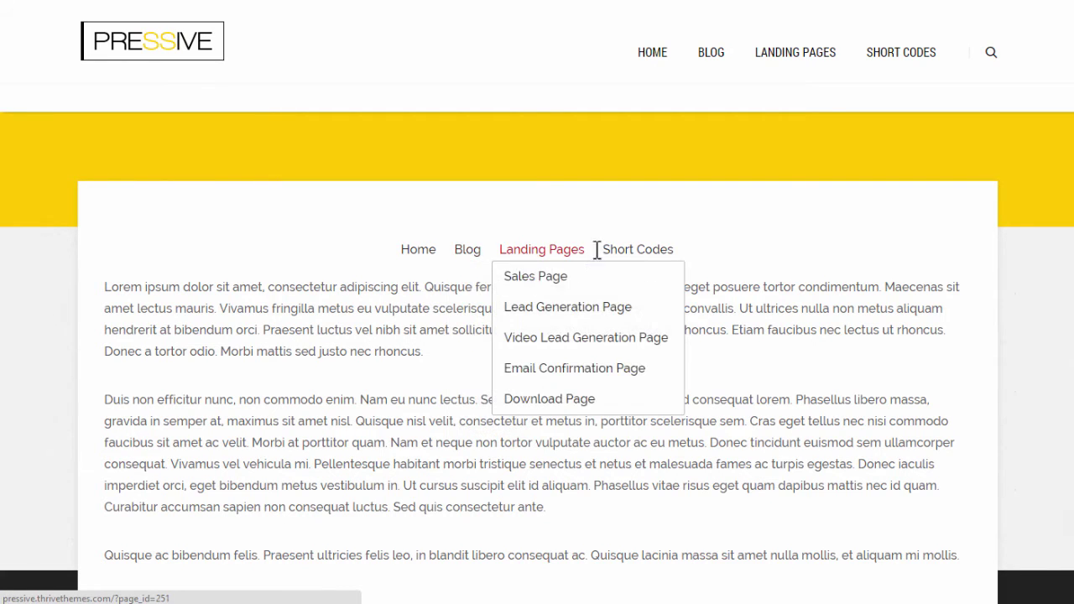
pyautogui.moveTo(632, 262)
pyautogui.moveTo(647, 310)
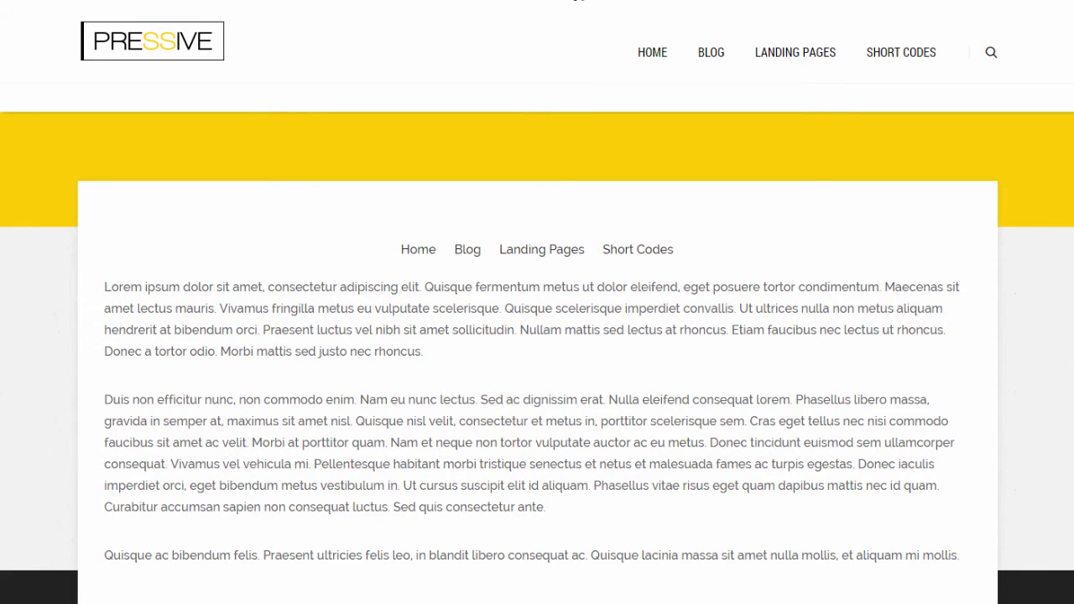
pyautogui.click(579, 1)
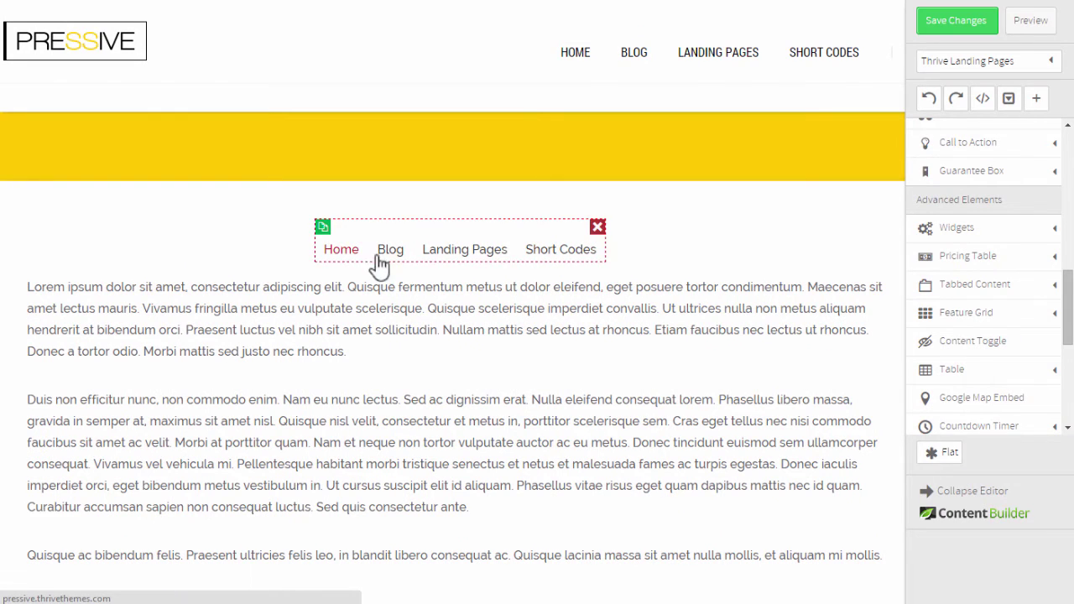
# Step: Reopen the Custom Menu element's options panel after glancing at its colour choices
pyautogui.click(519, 264)
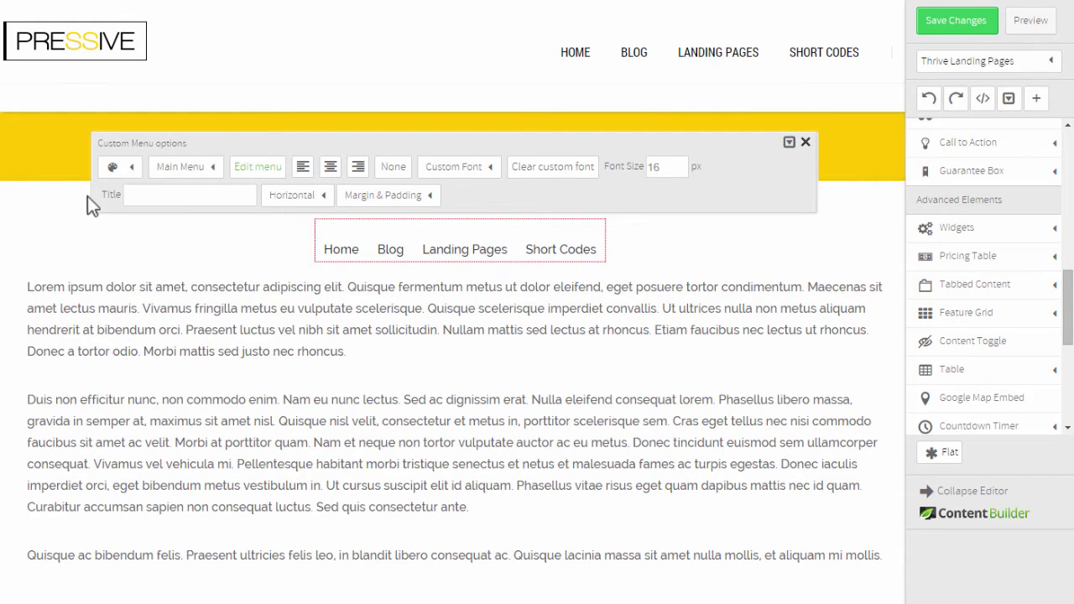
pyautogui.click(127, 169)
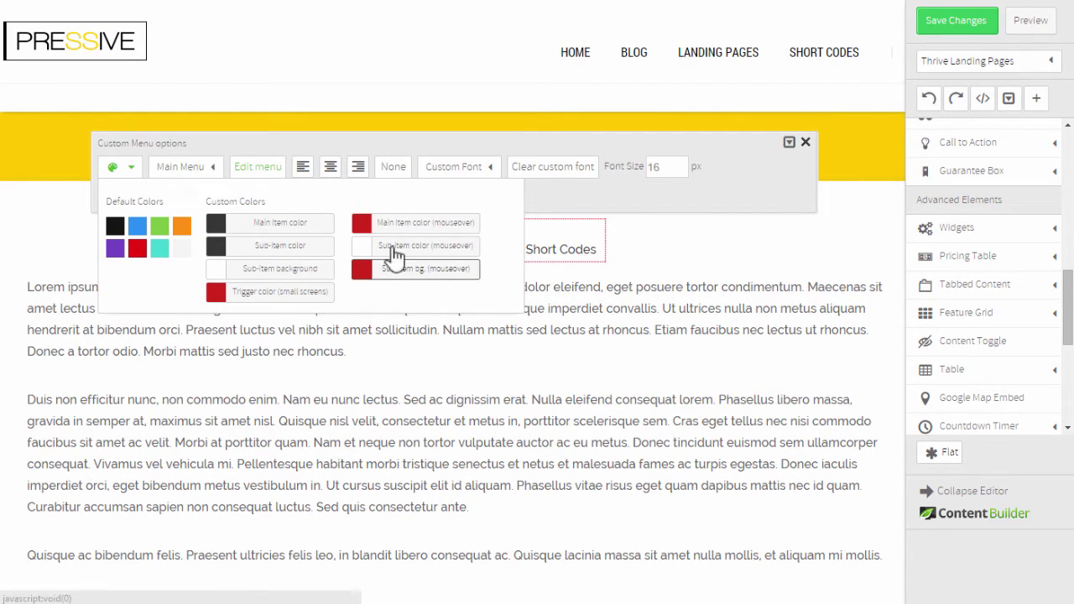
pyautogui.click(681, 278)
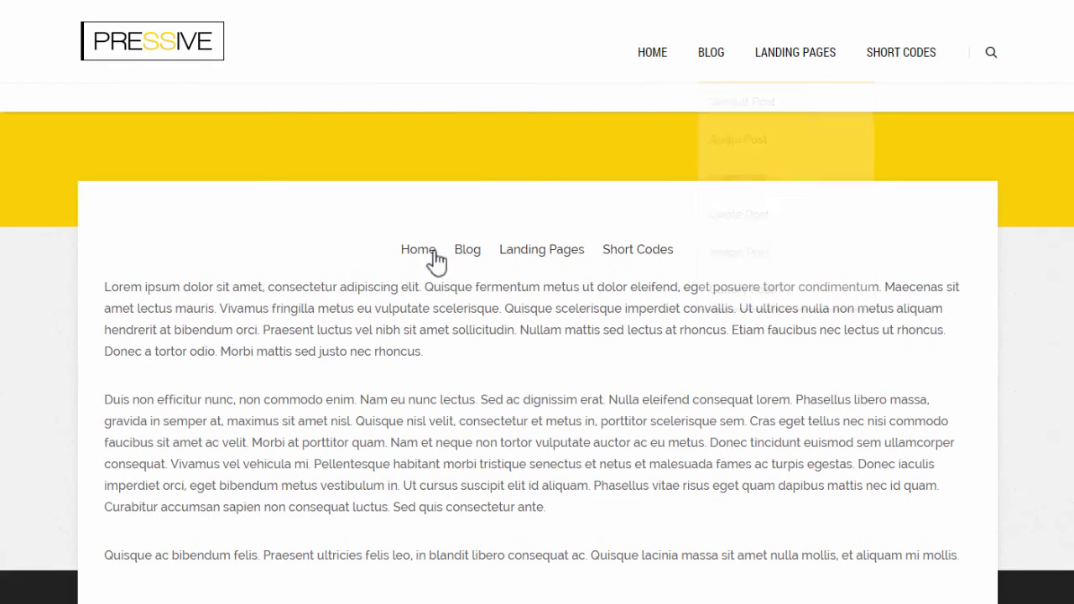
pyautogui.moveTo(546, 267)
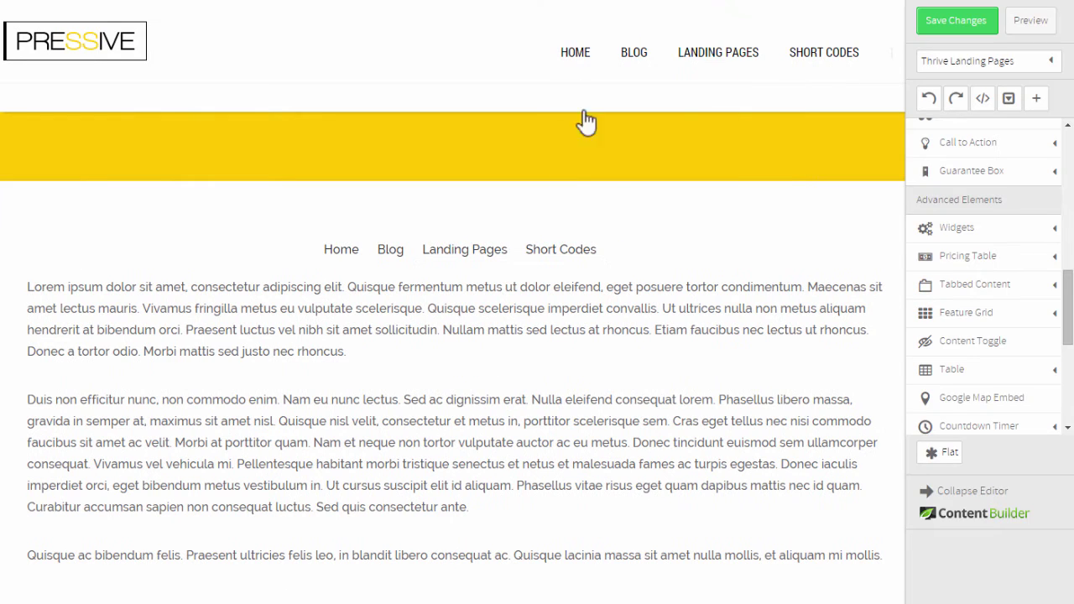
pyautogui.click(512, 265)
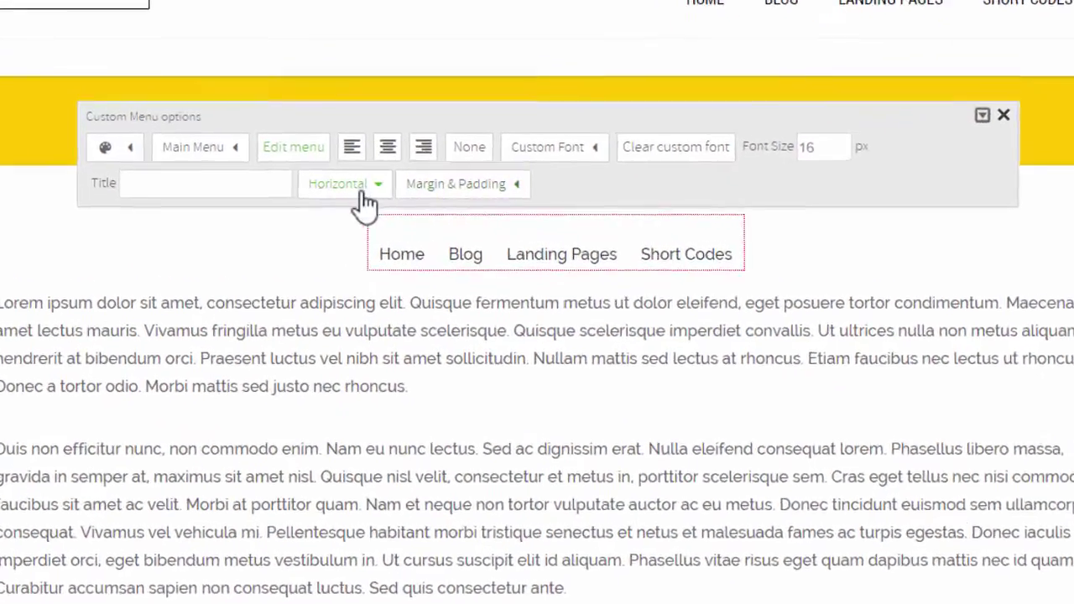
# Step: Change the Custom Menu layout to Vertical
pyautogui.click(292, 194)
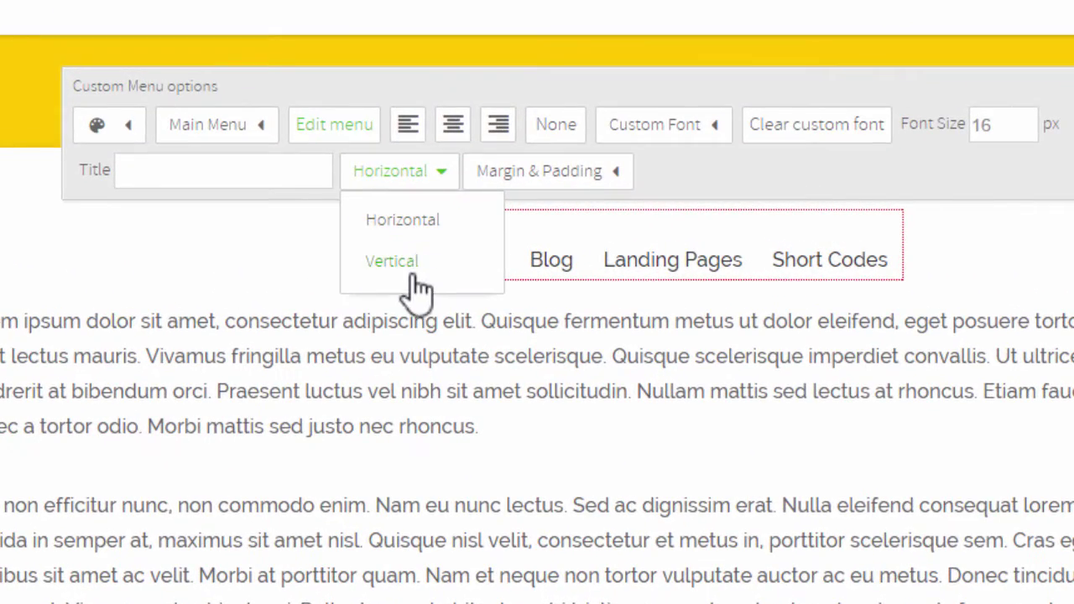
pyautogui.click(401, 268)
pyautogui.scroll(-3, 620, 308)
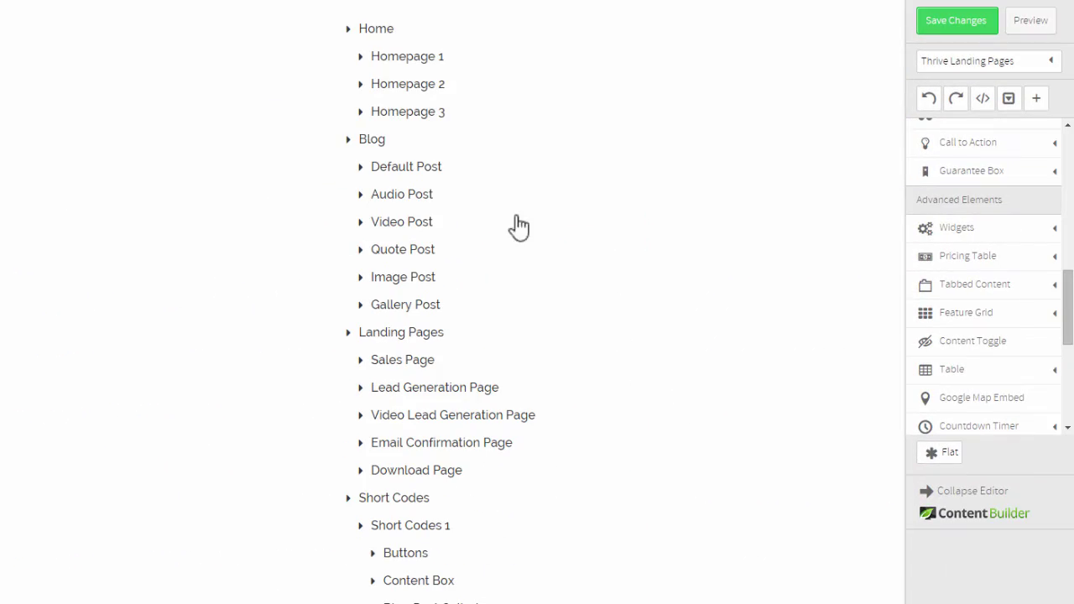
pyautogui.scroll(-2, 398, 341)
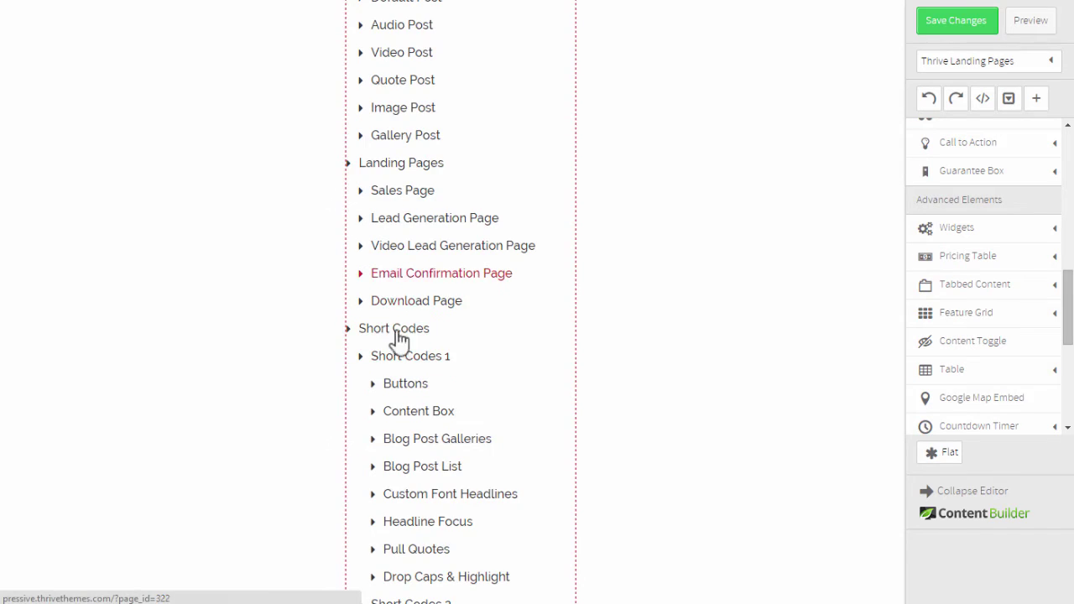
pyautogui.scroll(4, 642, 366)
# Step: Set the menu's font size to 23
pyautogui.click(555, 283)
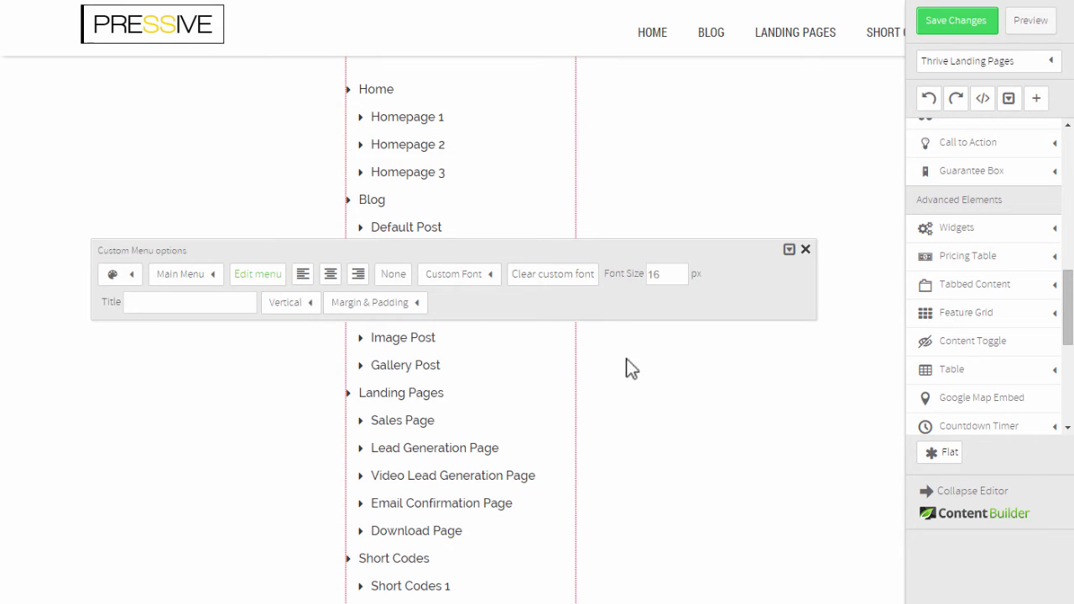
pyautogui.click(647, 274)
pyautogui.write('23')
pyautogui.press('Tab')
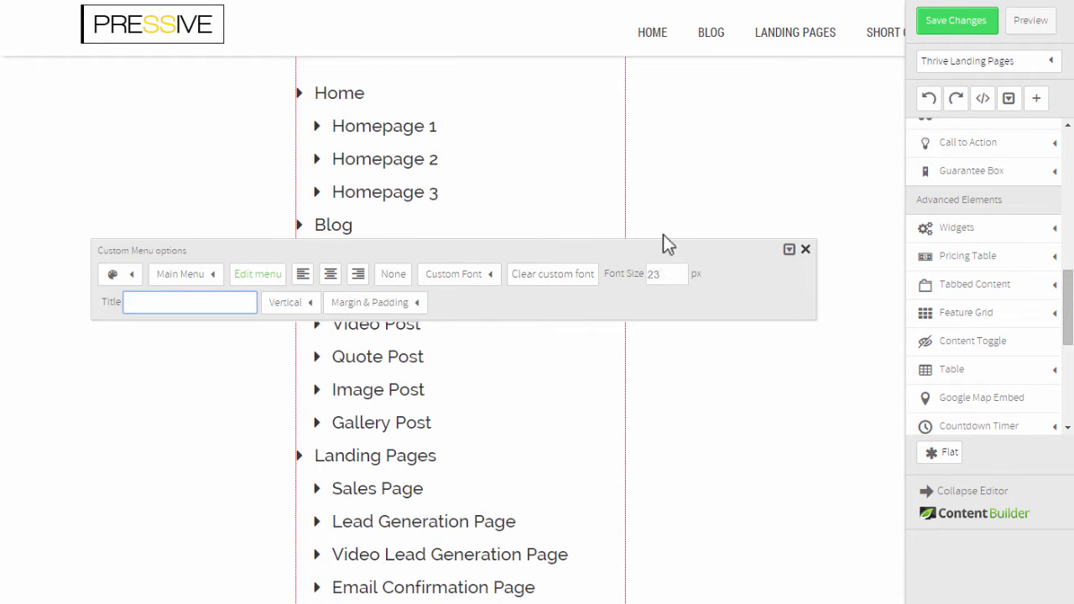
pyautogui.click(687, 192)
pyautogui.scroll(-1, 530, 252)
pyautogui.scroll(3, 538, 319)
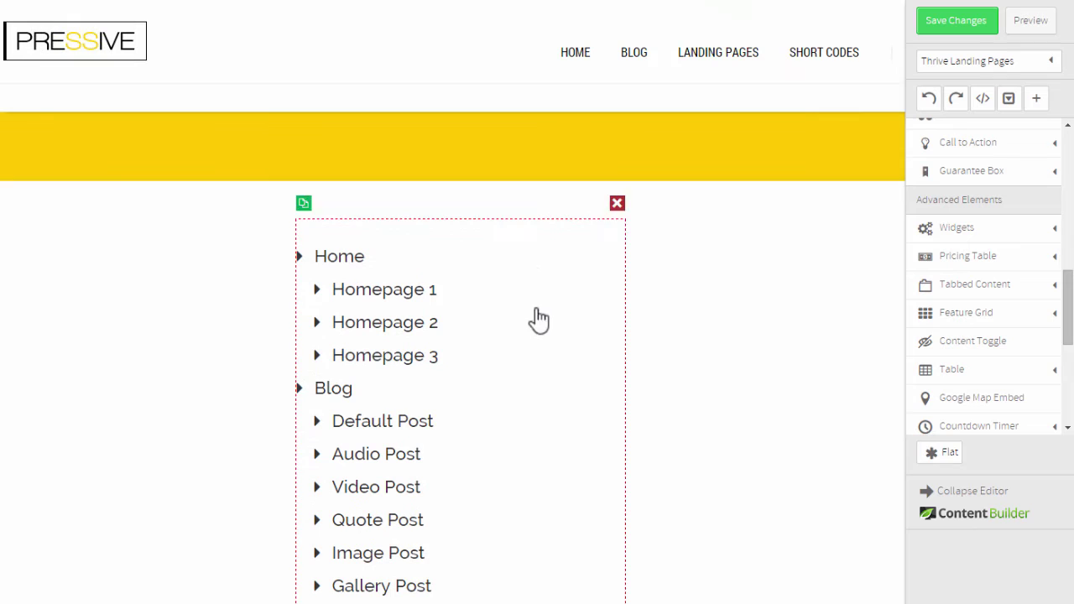
# Step: Choose the Boogaloo custom font for the menu text
pyautogui.click(538, 334)
pyautogui.click(470, 388)
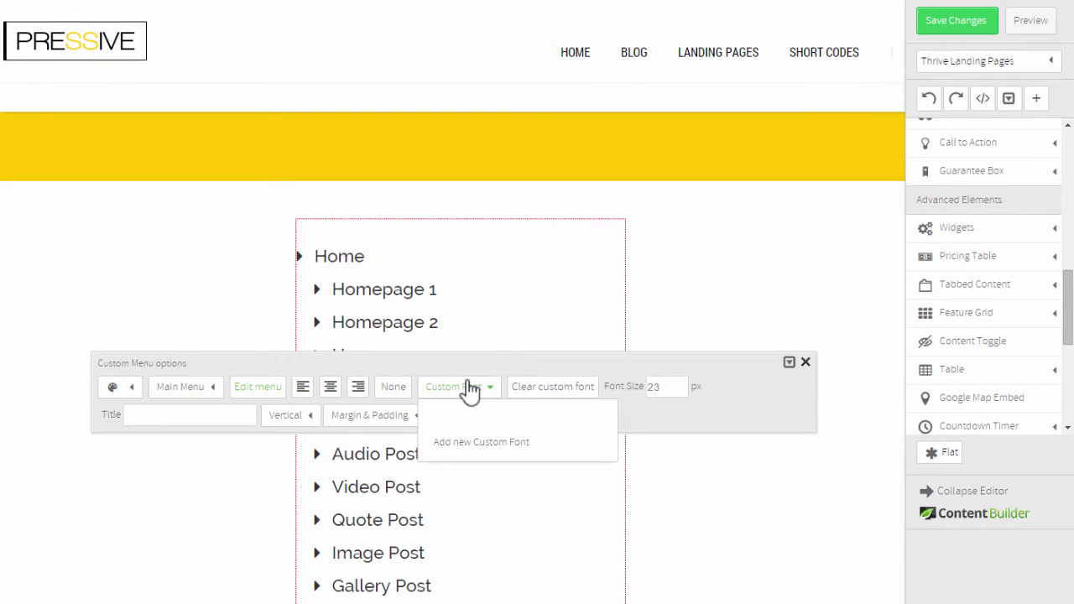
pyautogui.click(461, 420)
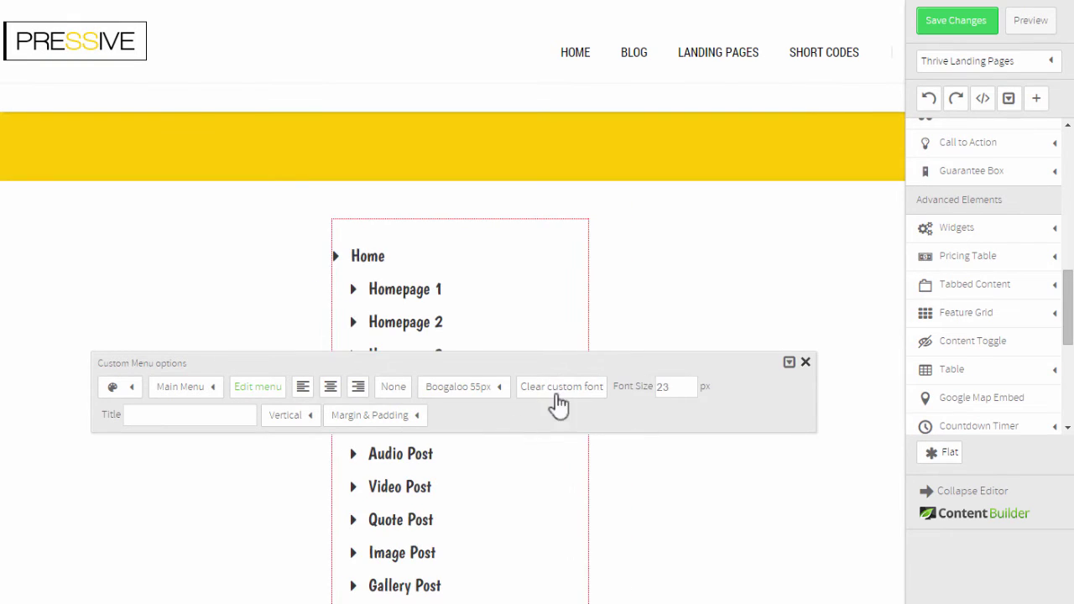
pyautogui.scroll(-2, 663, 298)
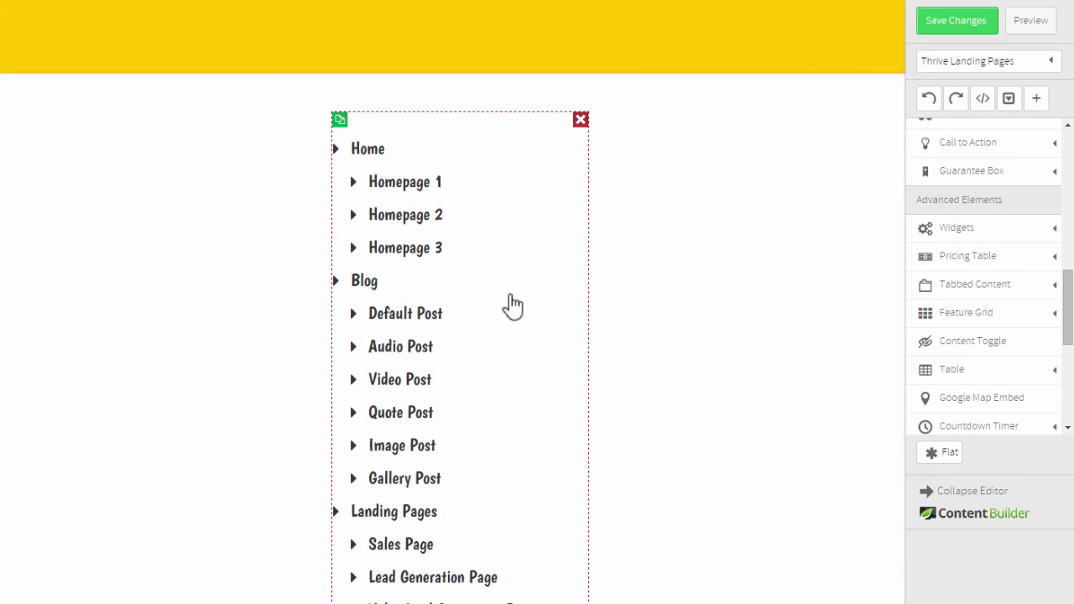
pyautogui.click(532, 286)
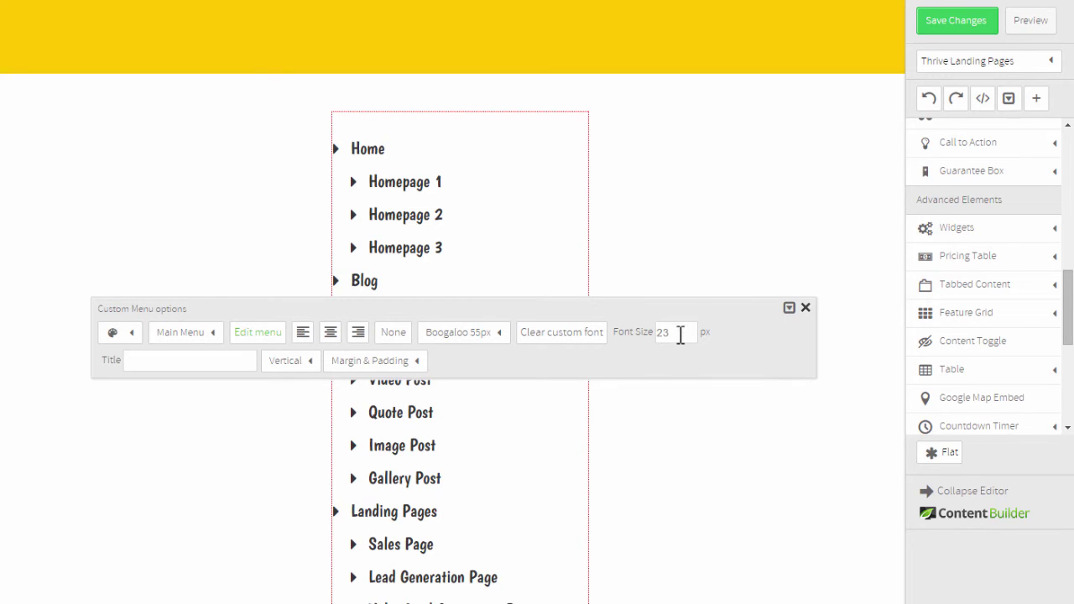
# Step: Raise the menu's font size from 23 to 30, leaving colours unchanged
pyautogui.moveTo(680, 333); pyautogui.dragTo(653, 334)
pyautogui.write('30')
pyautogui.press('Tab')
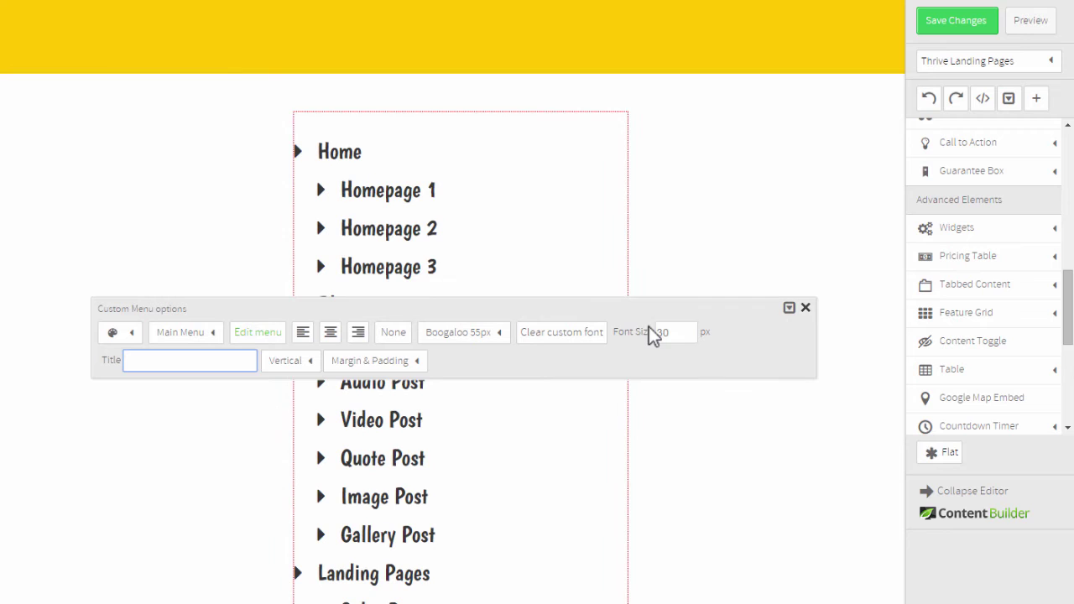
pyautogui.click(114, 332)
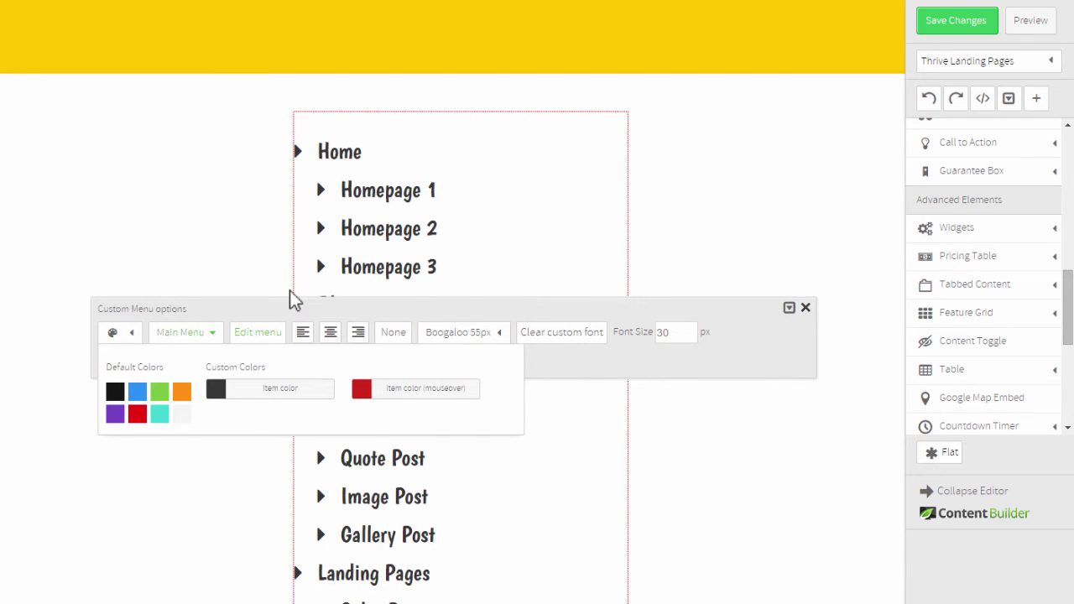
pyautogui.click(714, 178)
# Step: Align the menu to the right of the page
pyautogui.scroll(-3, 702, 193)
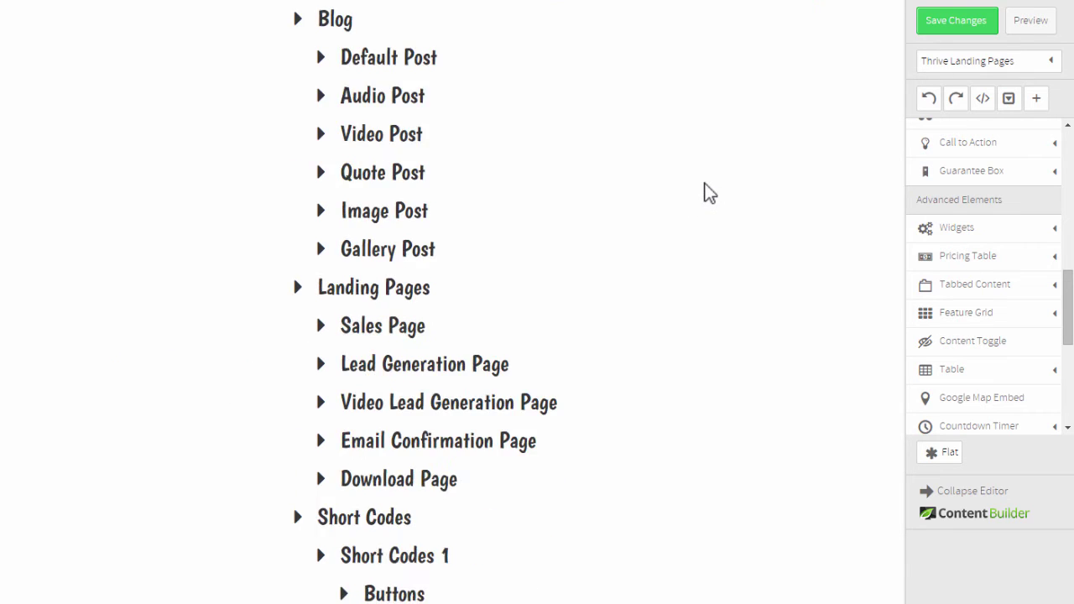
pyautogui.scroll(3, 705, 190)
pyautogui.scroll(2, 703, 187)
pyautogui.click(515, 304)
pyautogui.scroll(-1, 515, 304)
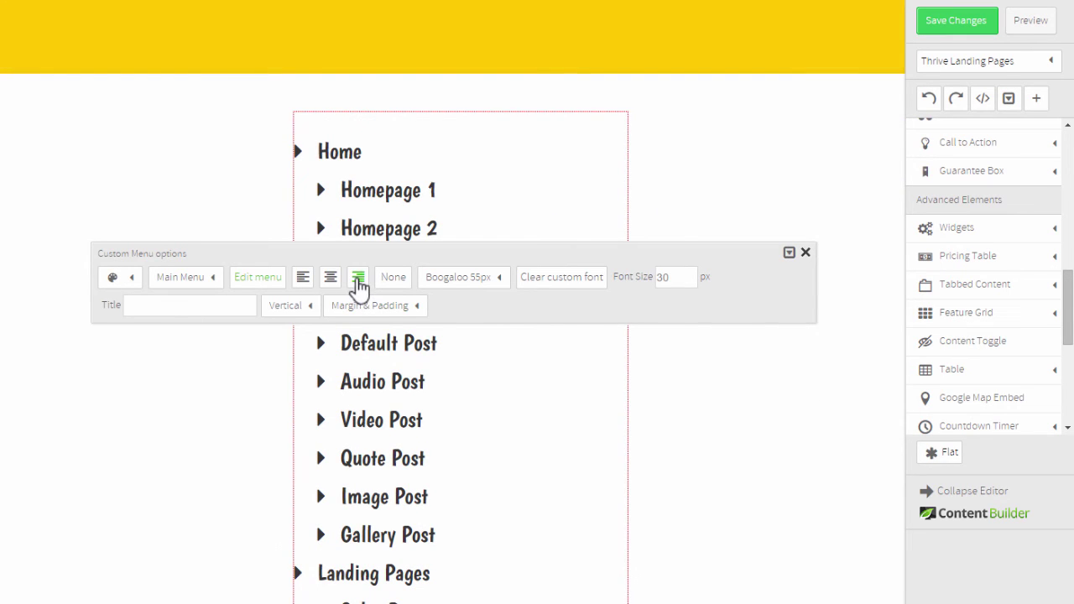
pyautogui.click(358, 280)
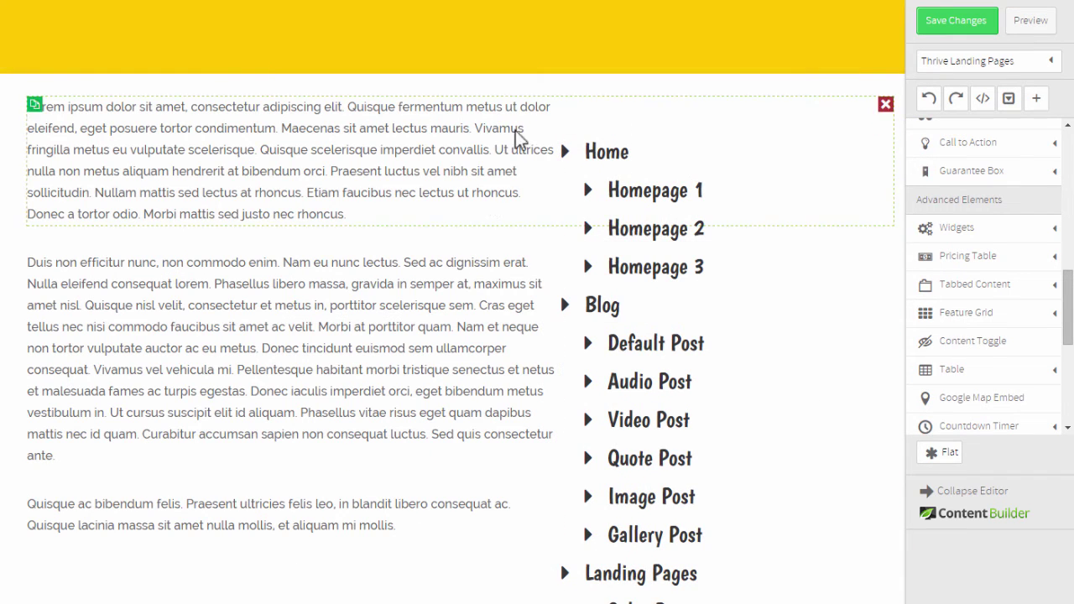
# Step: Left-align the menu and switch its layout back to Horizontal
pyautogui.click(808, 195)
pyautogui.click(302, 245)
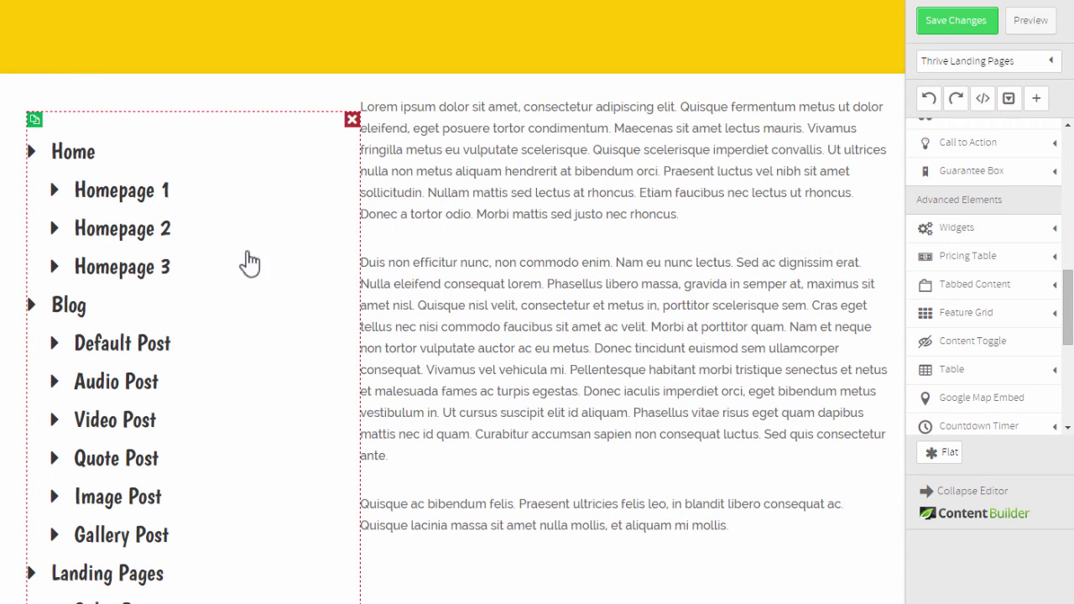
pyautogui.click(262, 308)
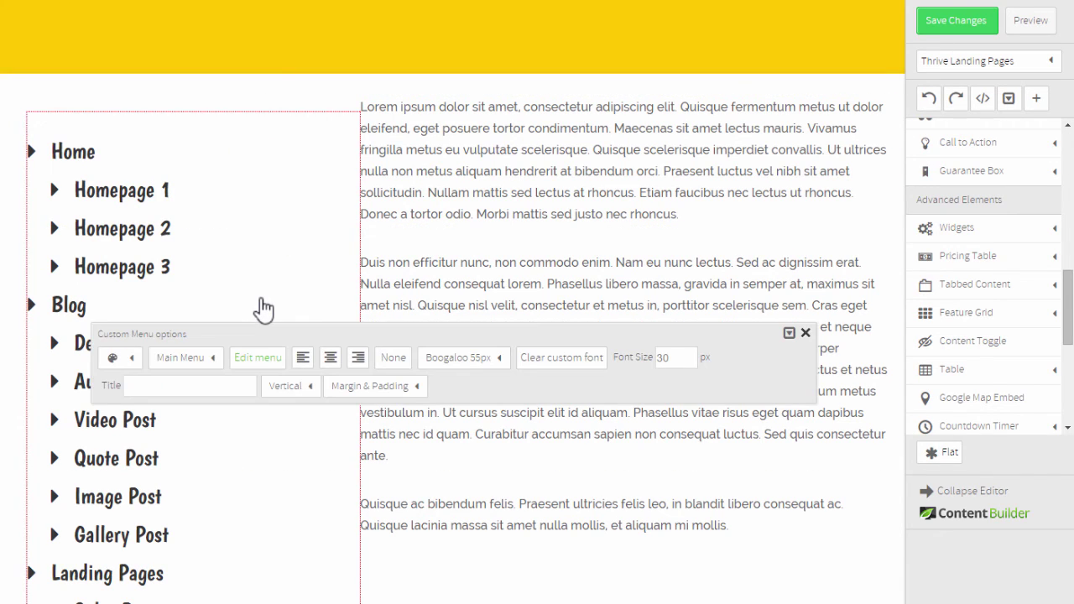
pyautogui.click(289, 388)
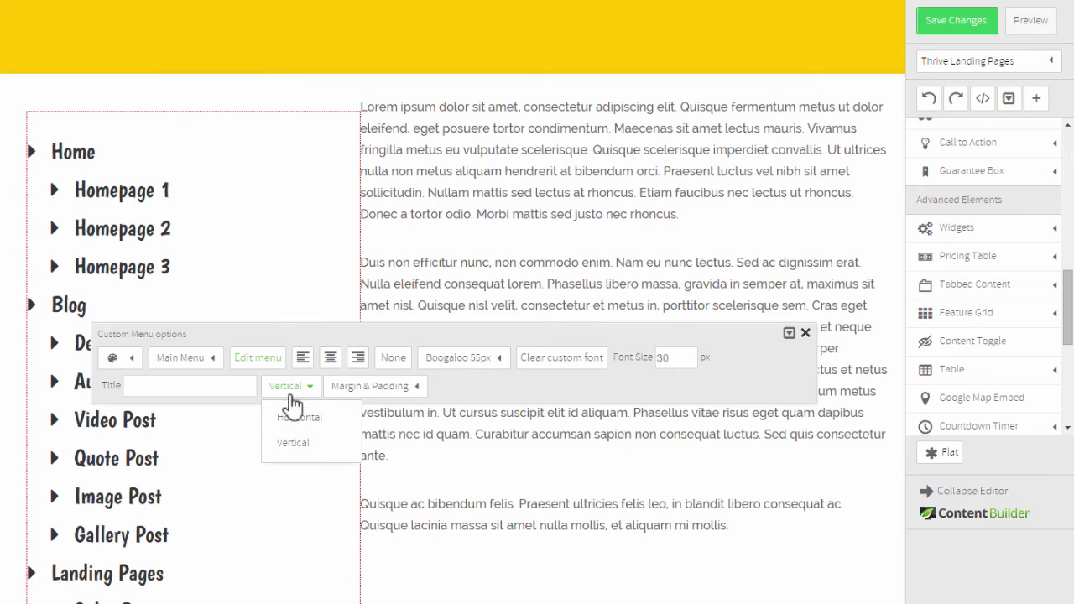
pyautogui.click(298, 420)
pyautogui.click(424, 235)
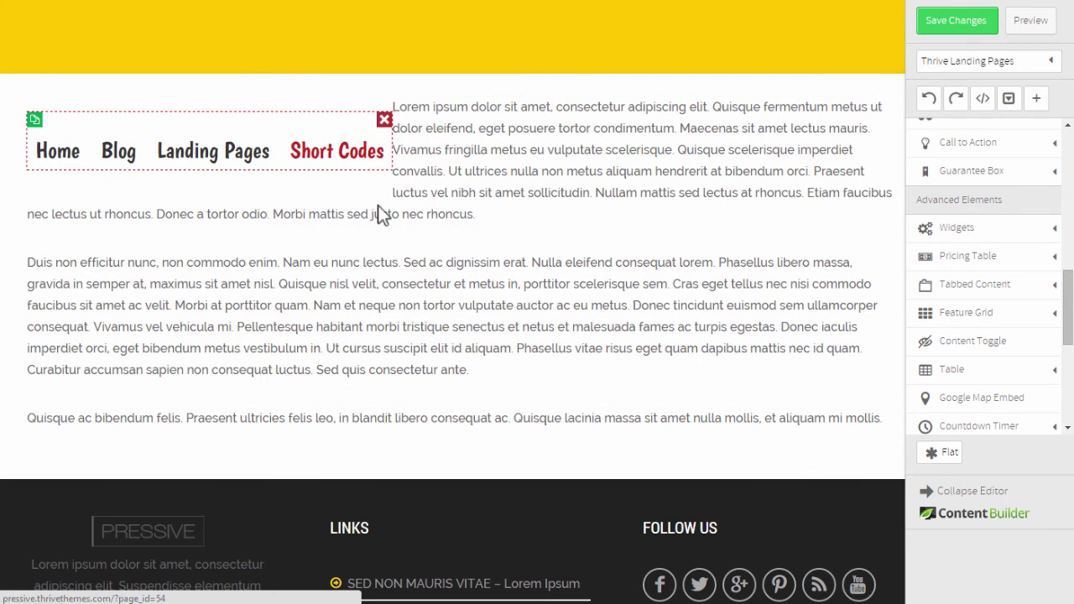
# Step: Set the menu's float to None and center it above the body text
pyautogui.click(323, 149)
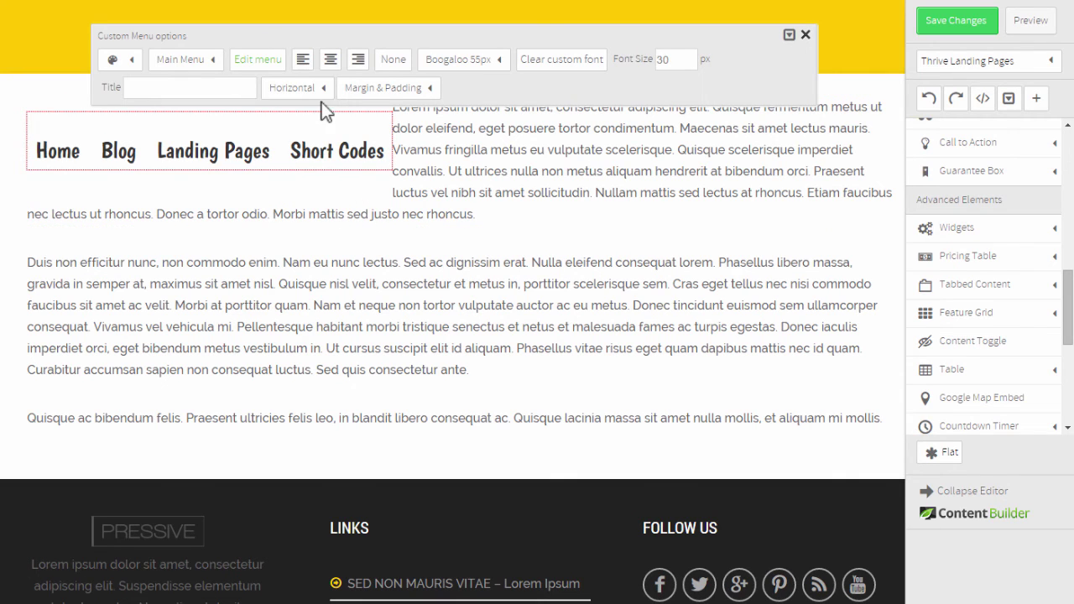
pyautogui.click(394, 61)
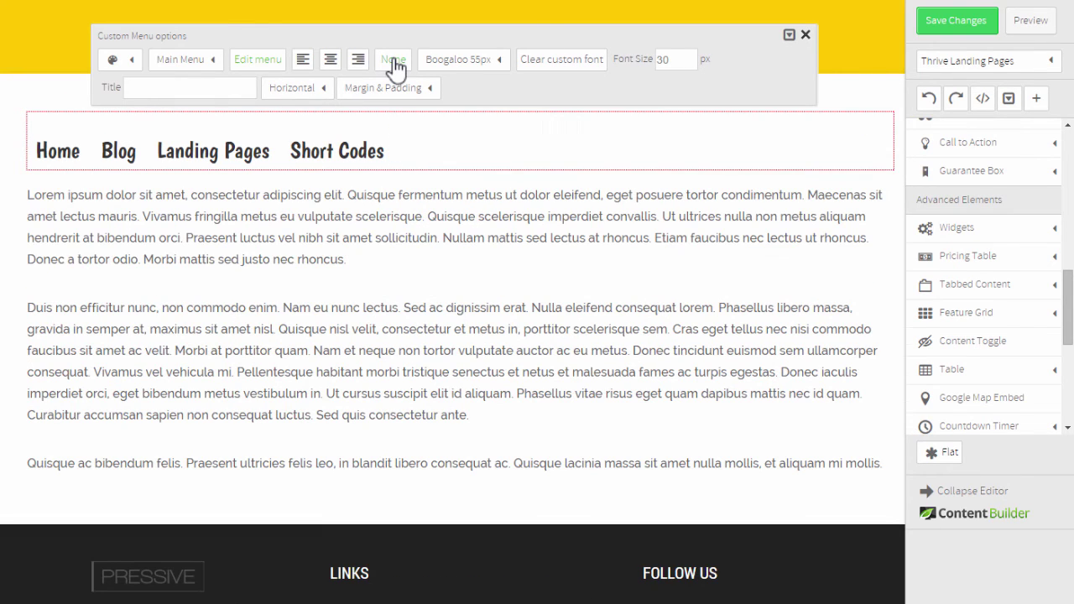
pyautogui.click(331, 61)
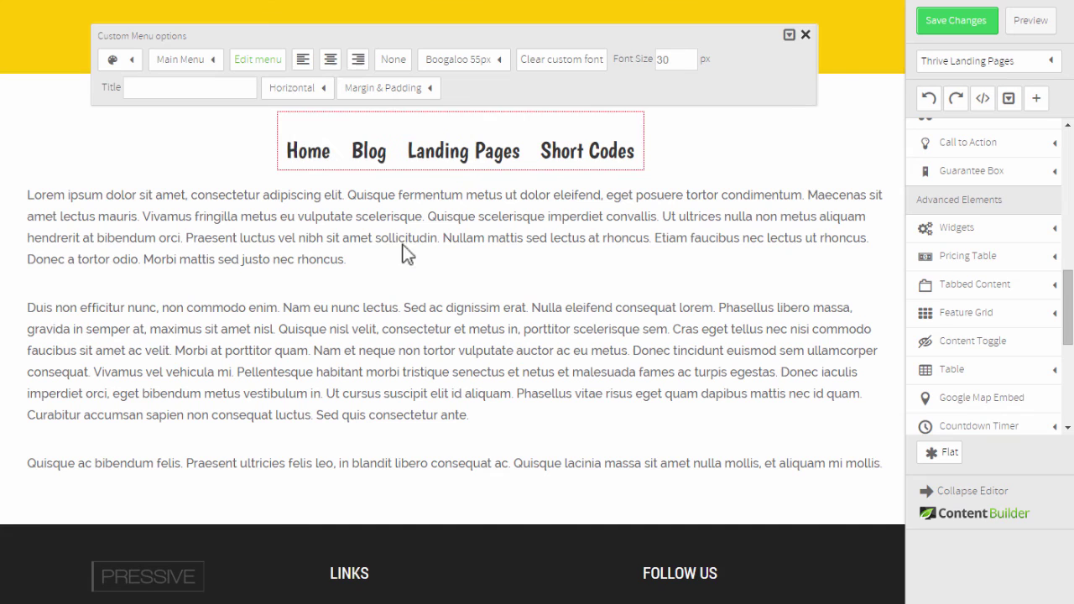